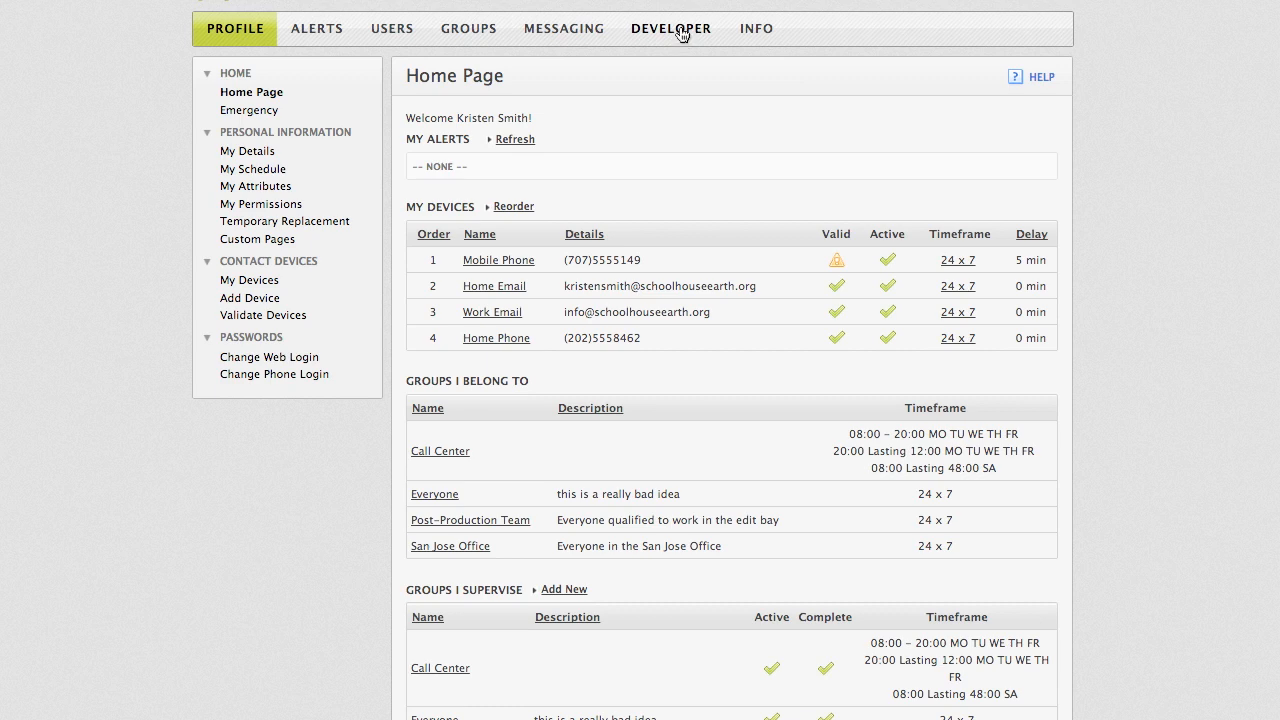
Open the forms of the Quick Message relevance engine in the developer area, keeping the engine enabled.
click(680, 32)
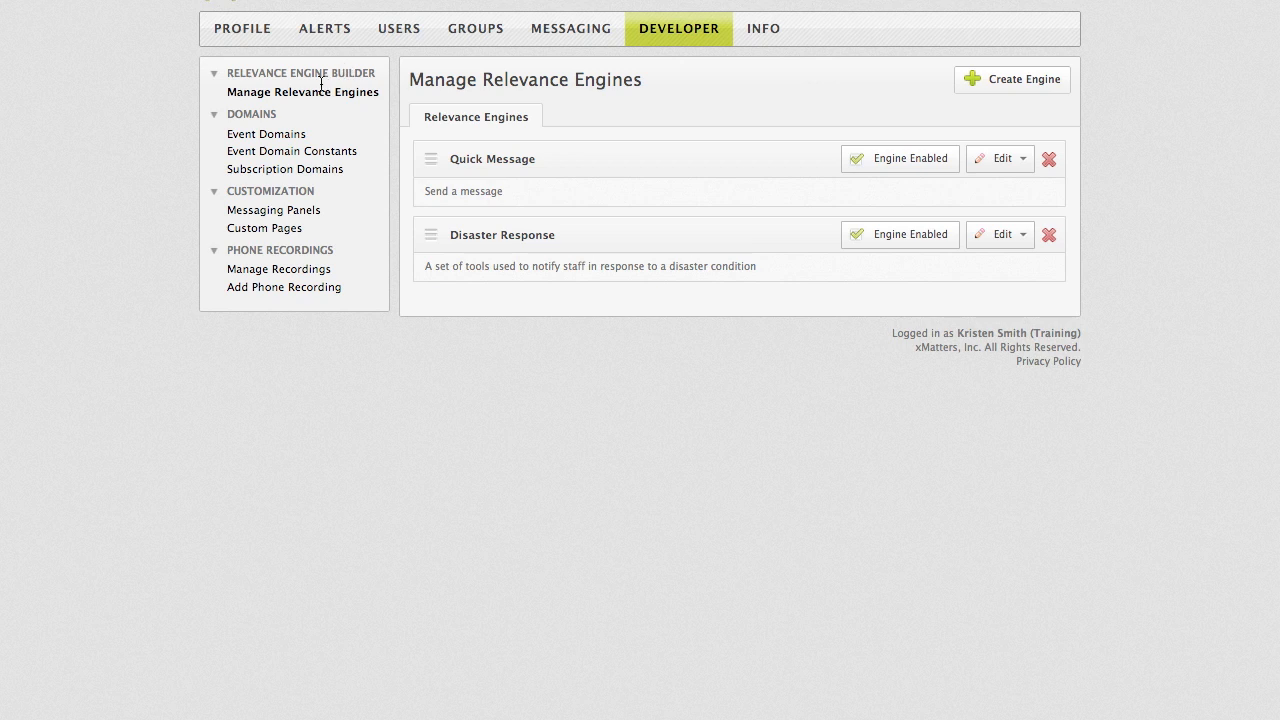
click(860, 166)
click(857, 168)
click(1015, 163)
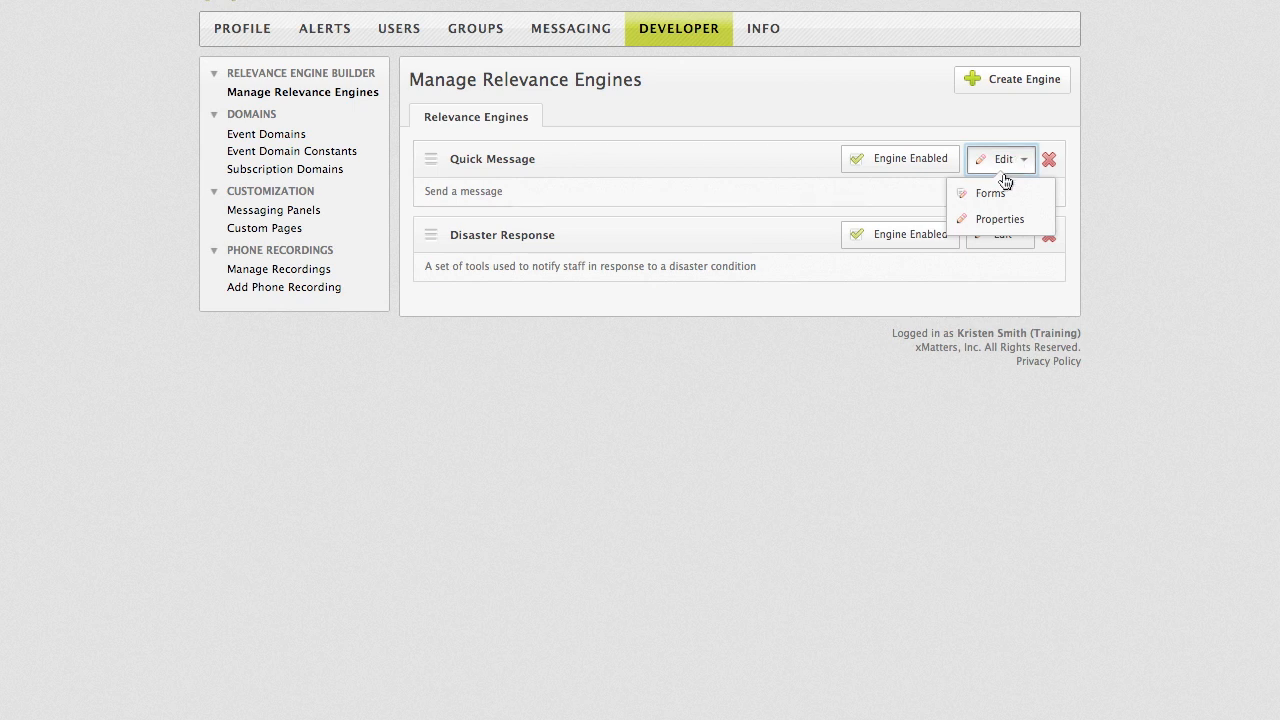
click(990, 194)
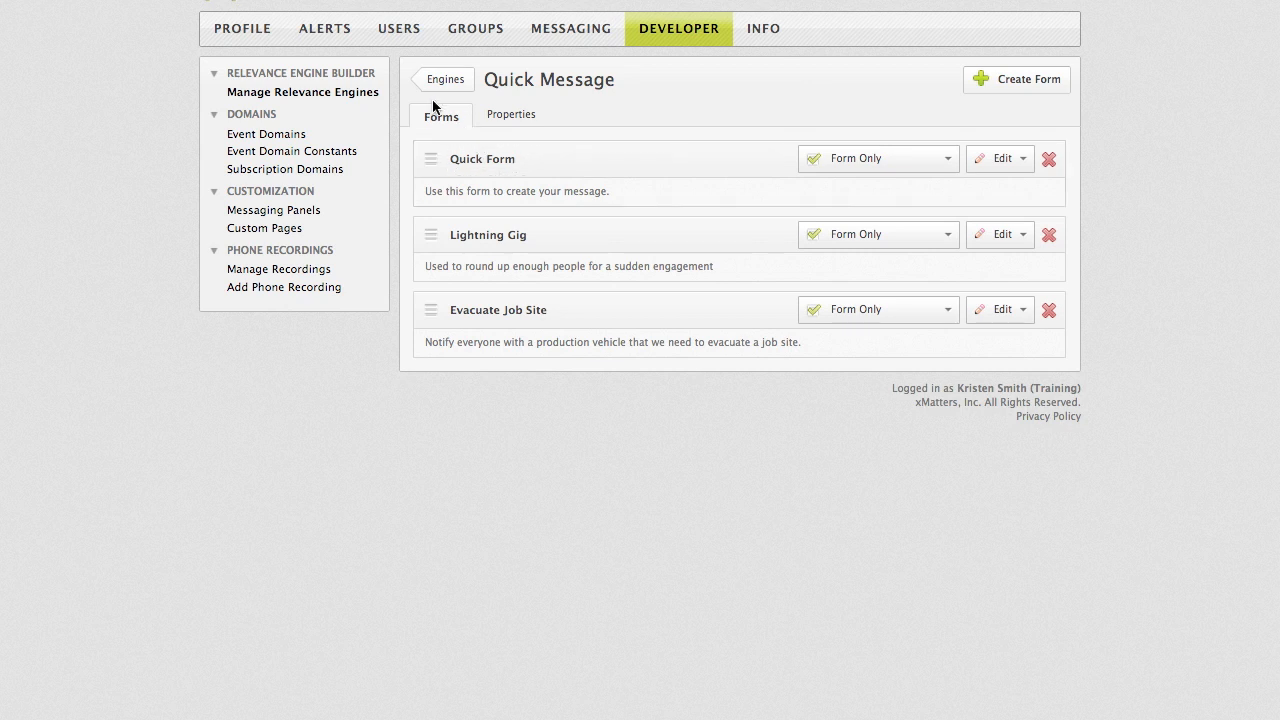
Review the properties and forms defined for the Quick Message engine.
click(508, 116)
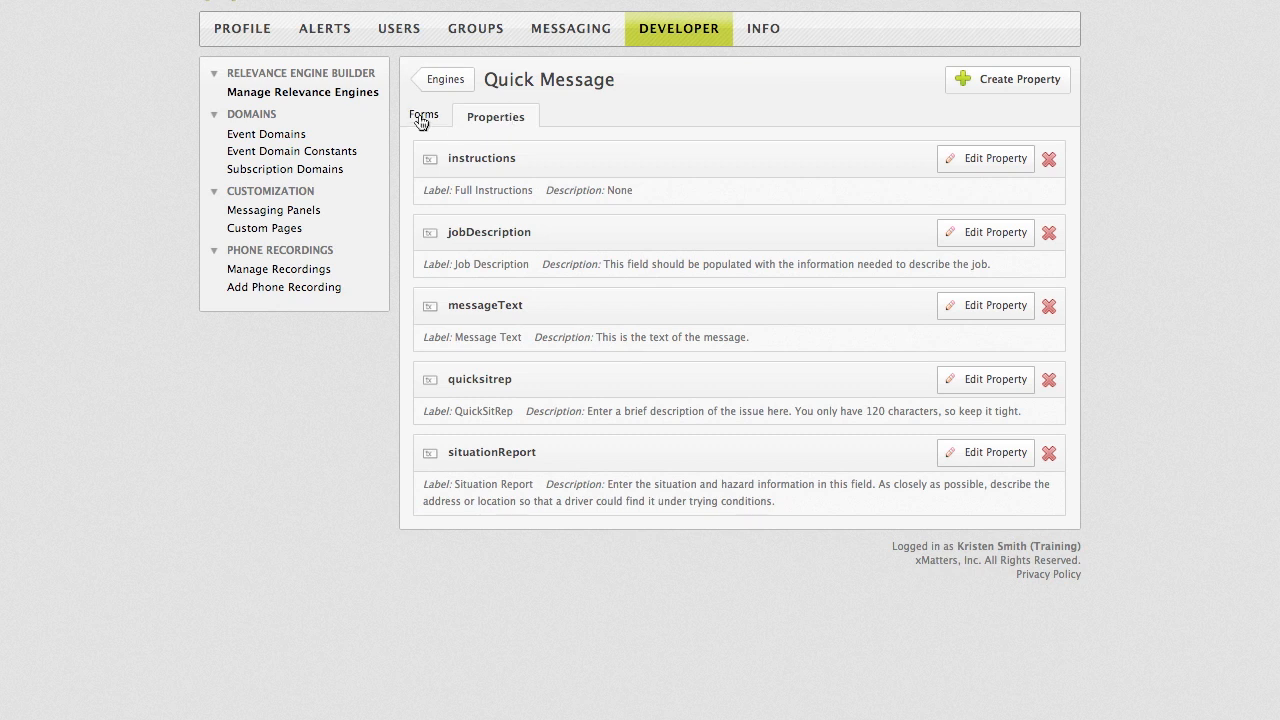
click(421, 118)
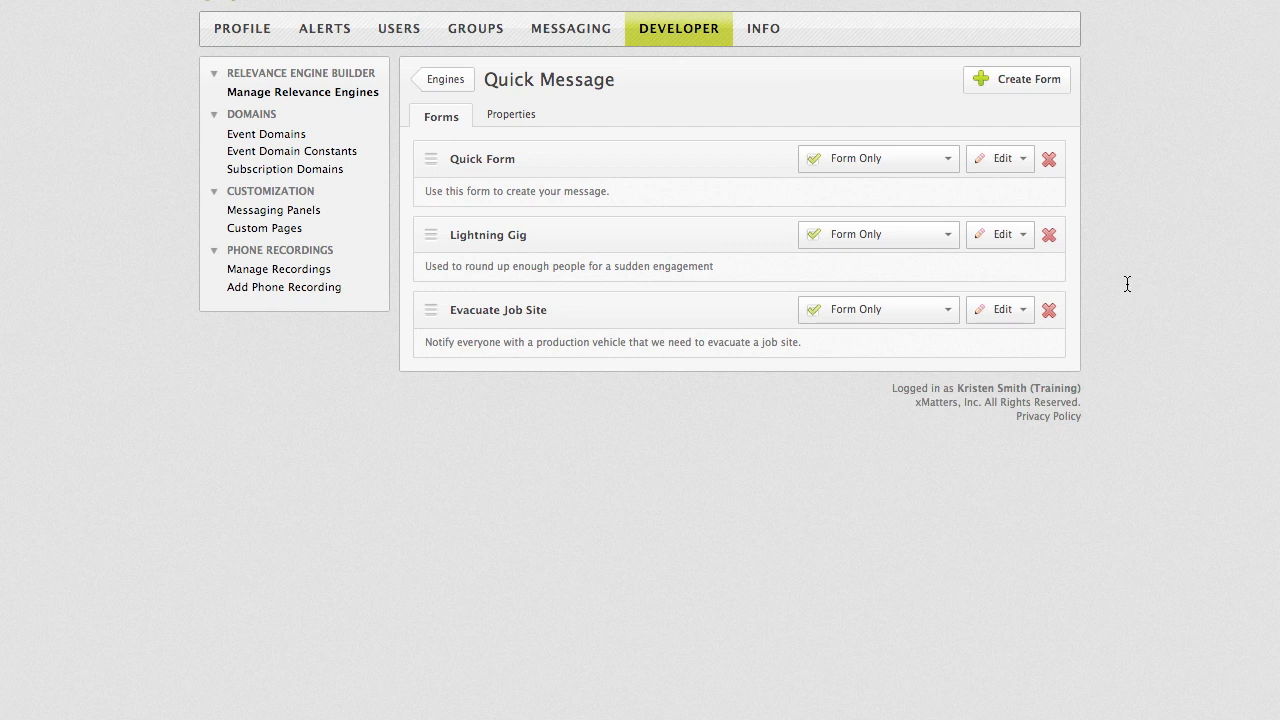
click(513, 122)
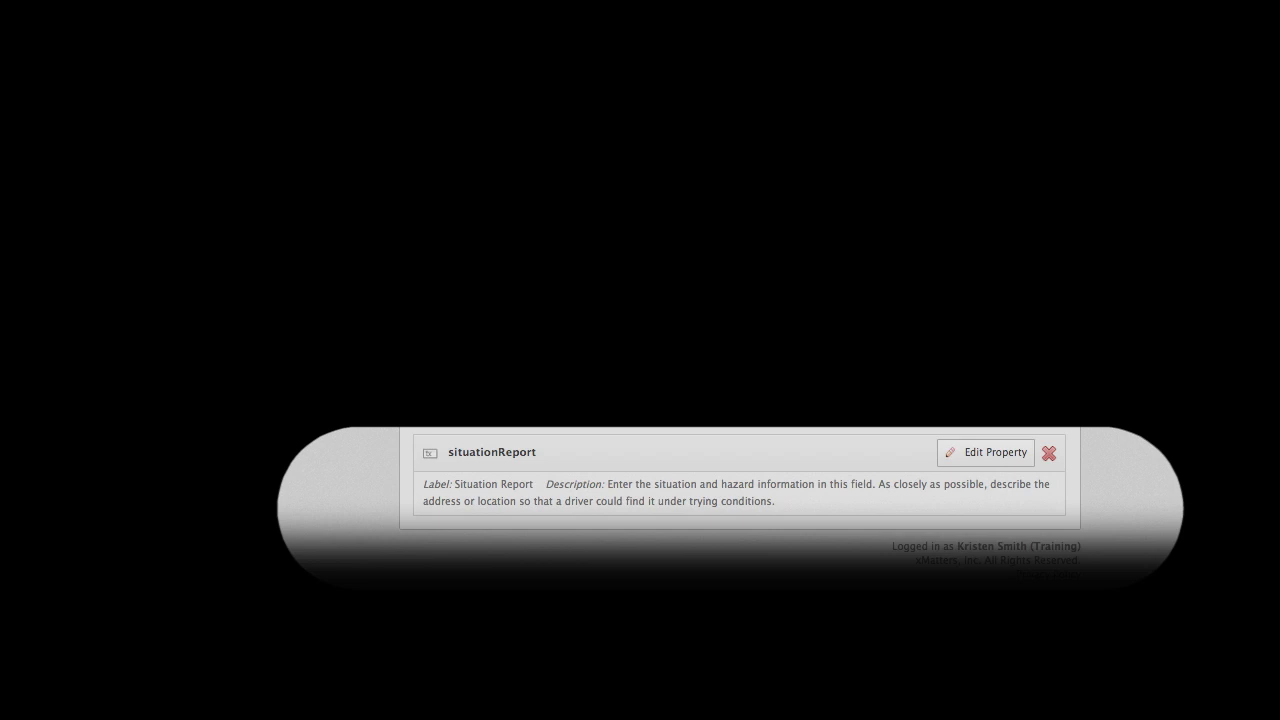
Enter "Oracle Arena flooded. Reclaim equipment and return to office." as the Situation Report of the Field Notification form.
click(757, 640)
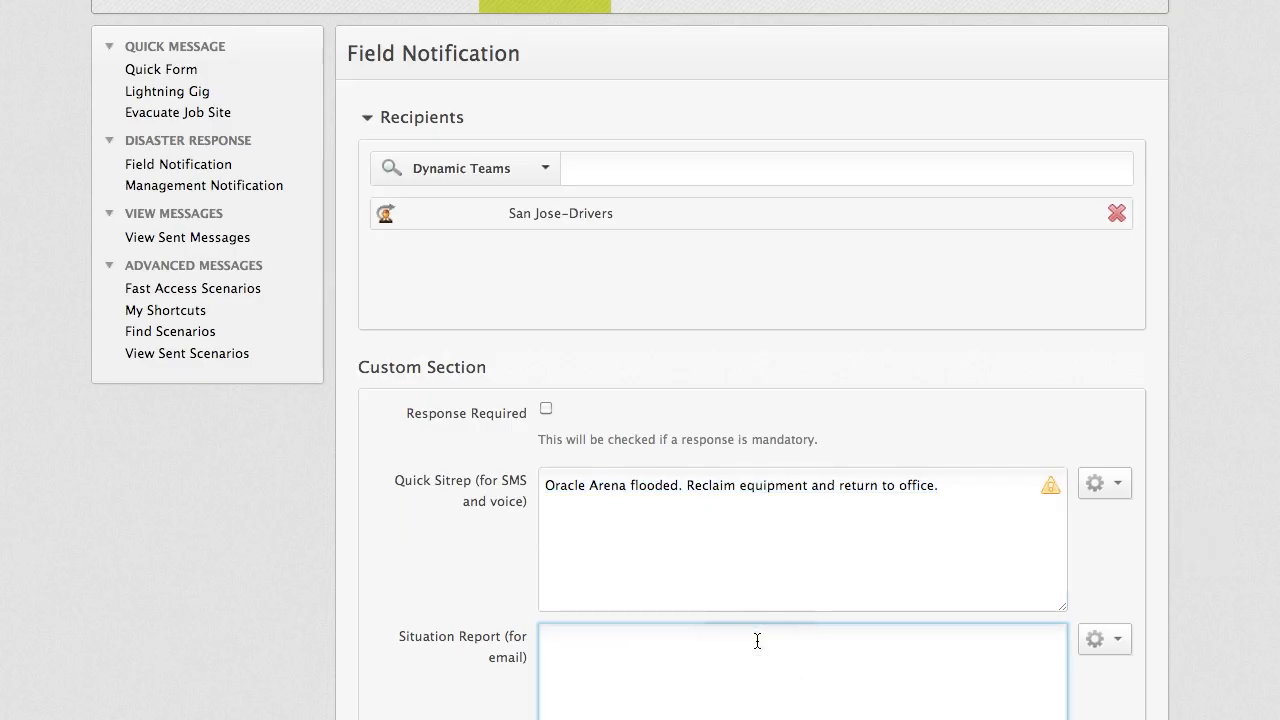
text(Oracle Arena flooded. Reclaim equipment and return to office.)
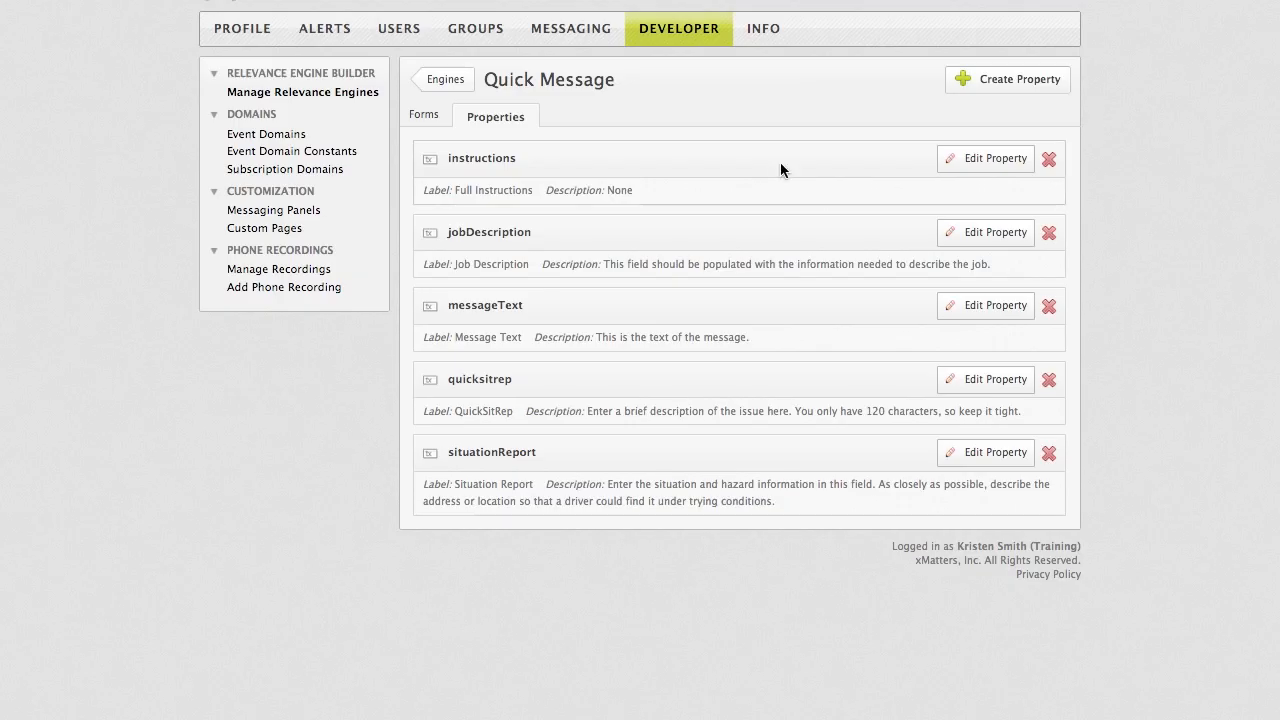
Open the layout of the Quick Message engine's Lightning Gig form for editing.
click(429, 117)
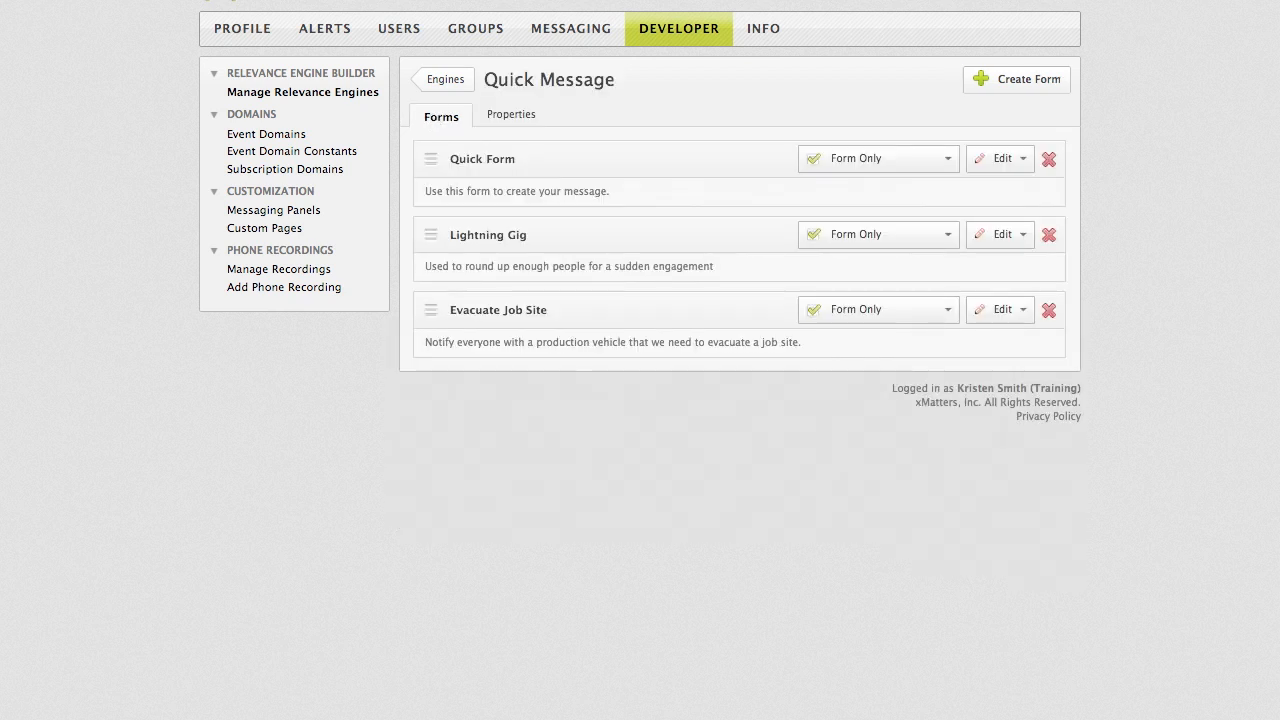
click(1024, 236)
click(1006, 268)
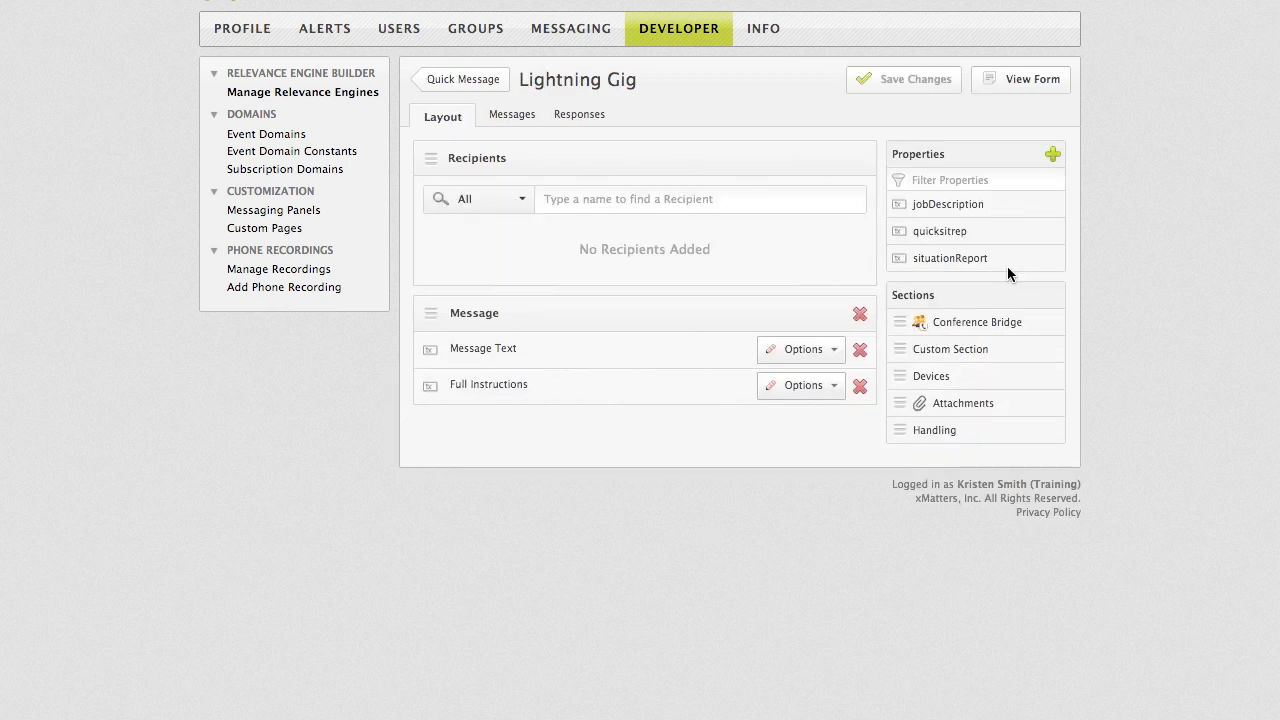
Try adding the quicksitrep property to the Message section and a Conference Bridge section below it, removing each again.
drag(646, 313, 648, 356)
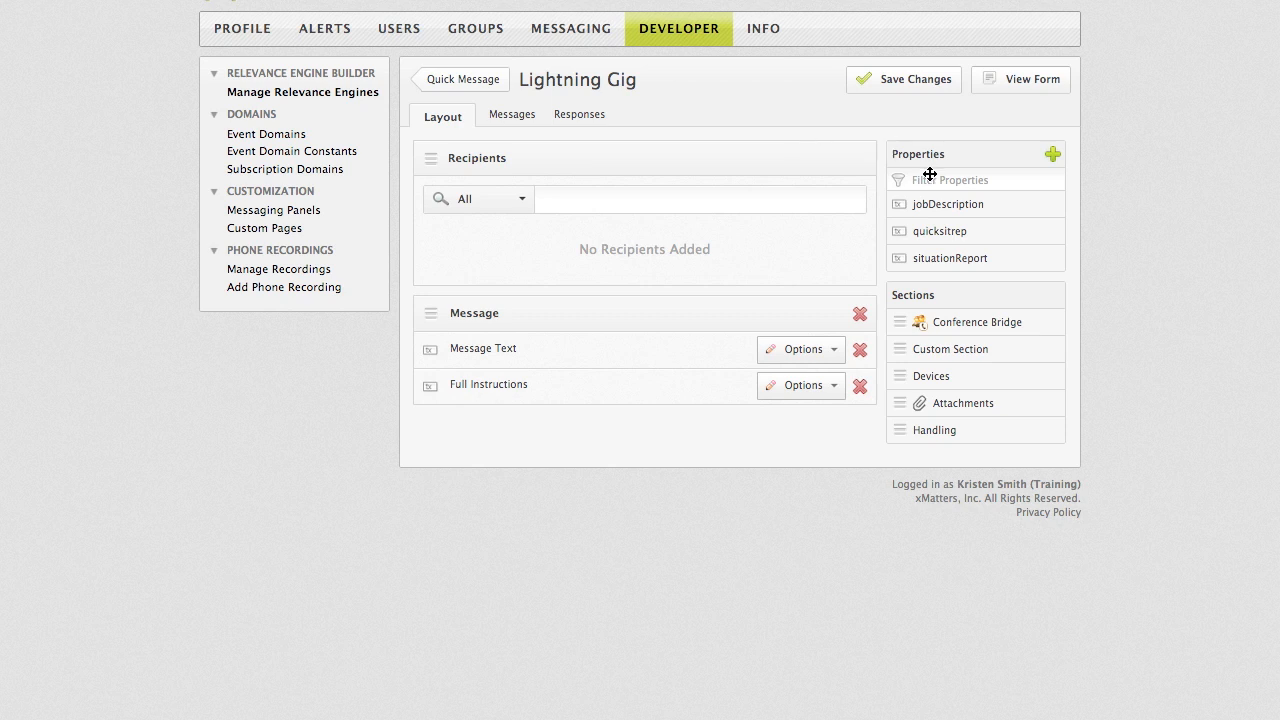
drag(980, 233, 673, 400)
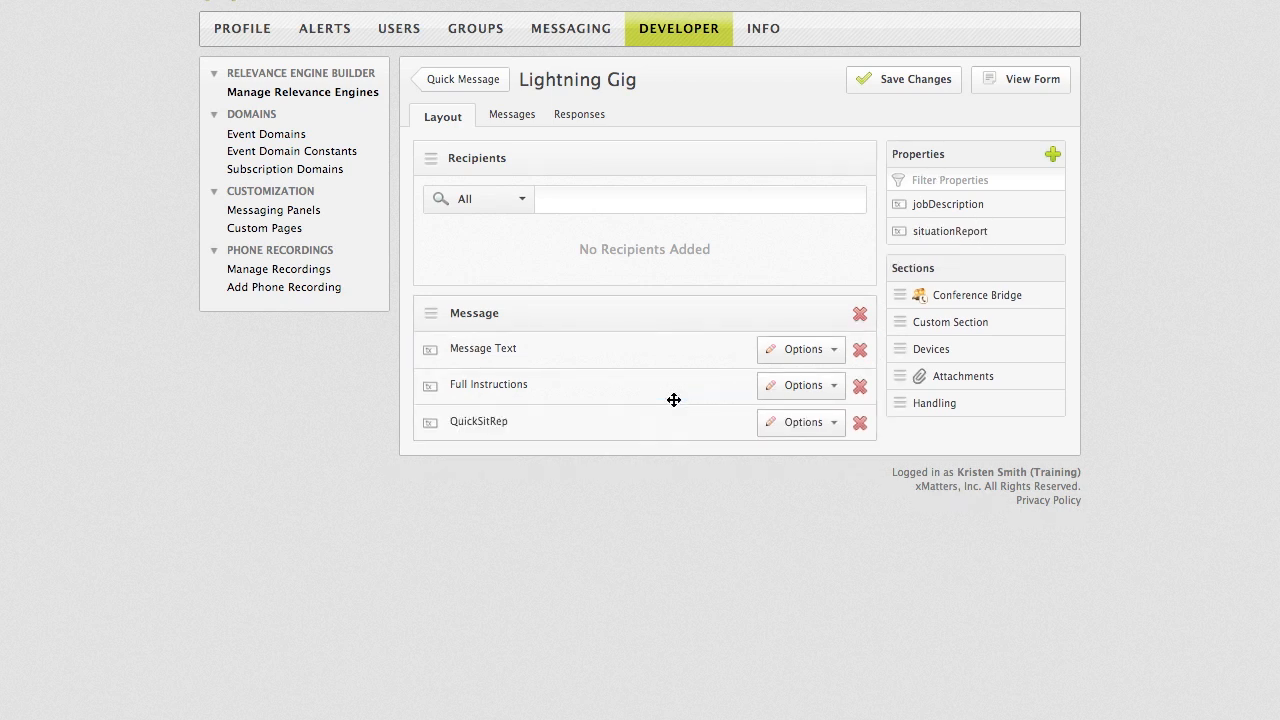
click(859, 423)
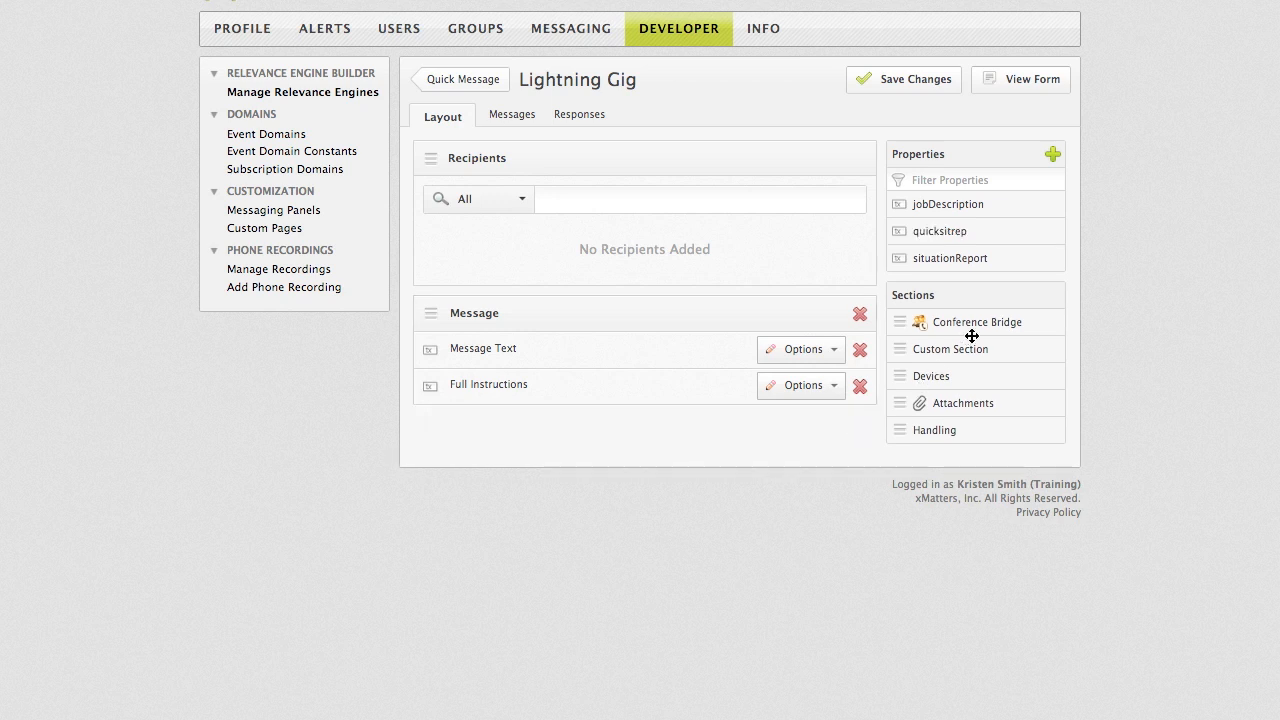
drag(1008, 324, 606, 403)
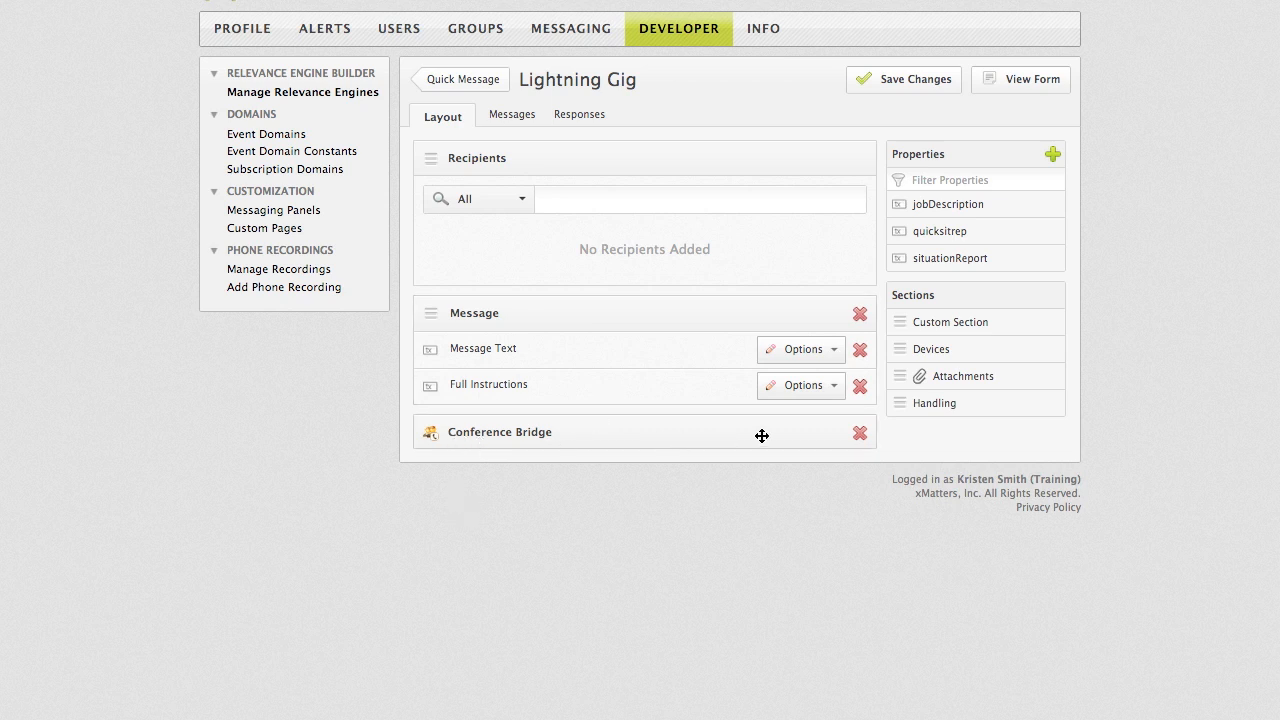
click(860, 434)
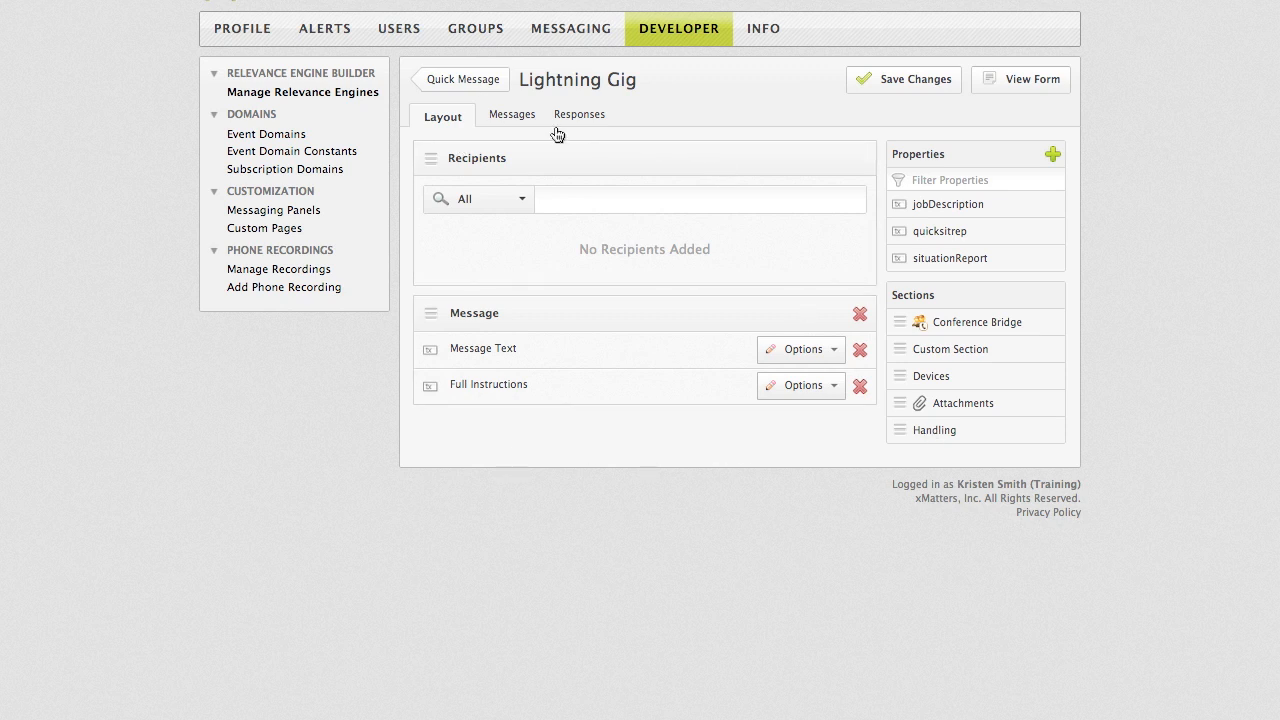
Look through the Lightning Gig form's message types and its response options.
click(515, 116)
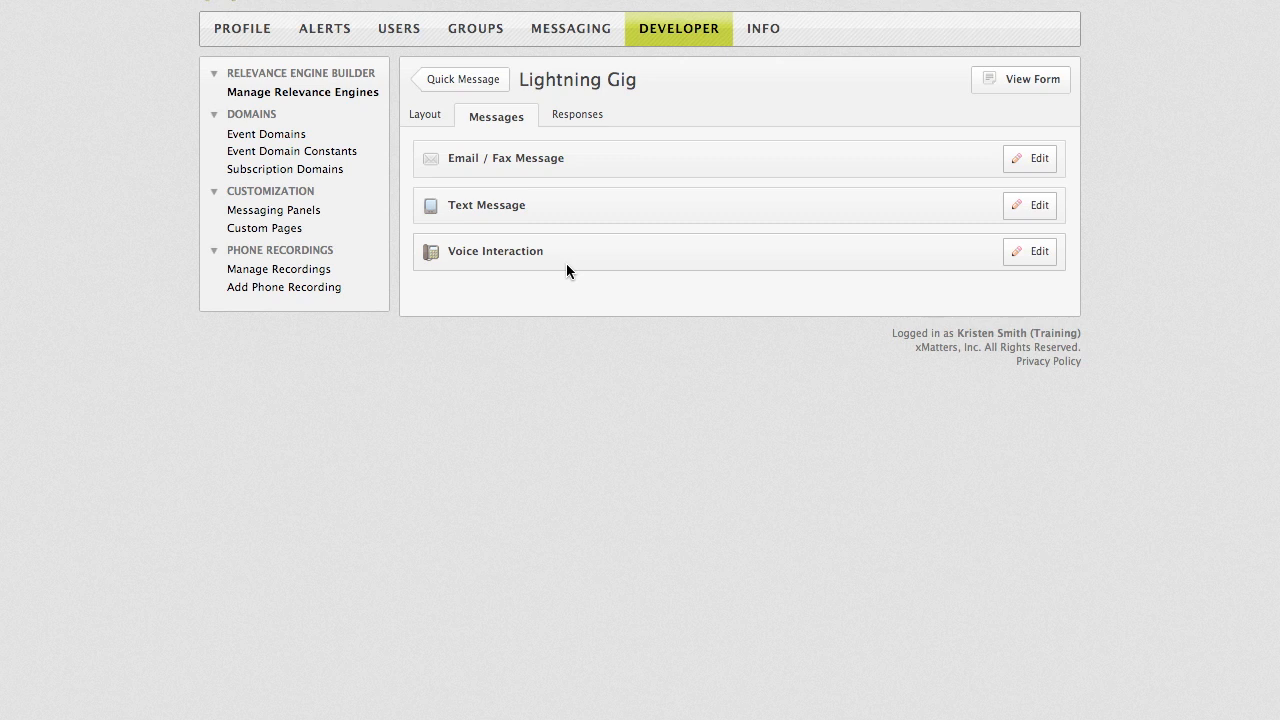
click(578, 116)
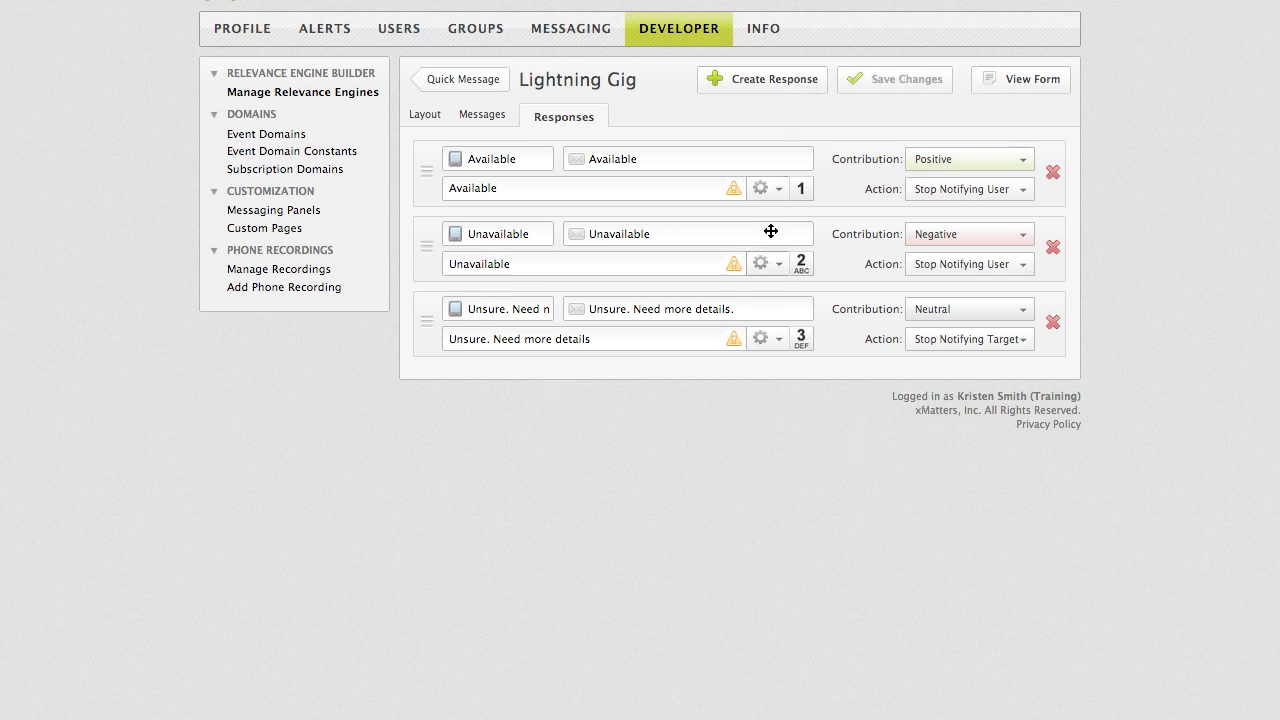
Create a fourth response on phone key 4 with the text message wording "no way" and email wording "No Way".
click(783, 84)
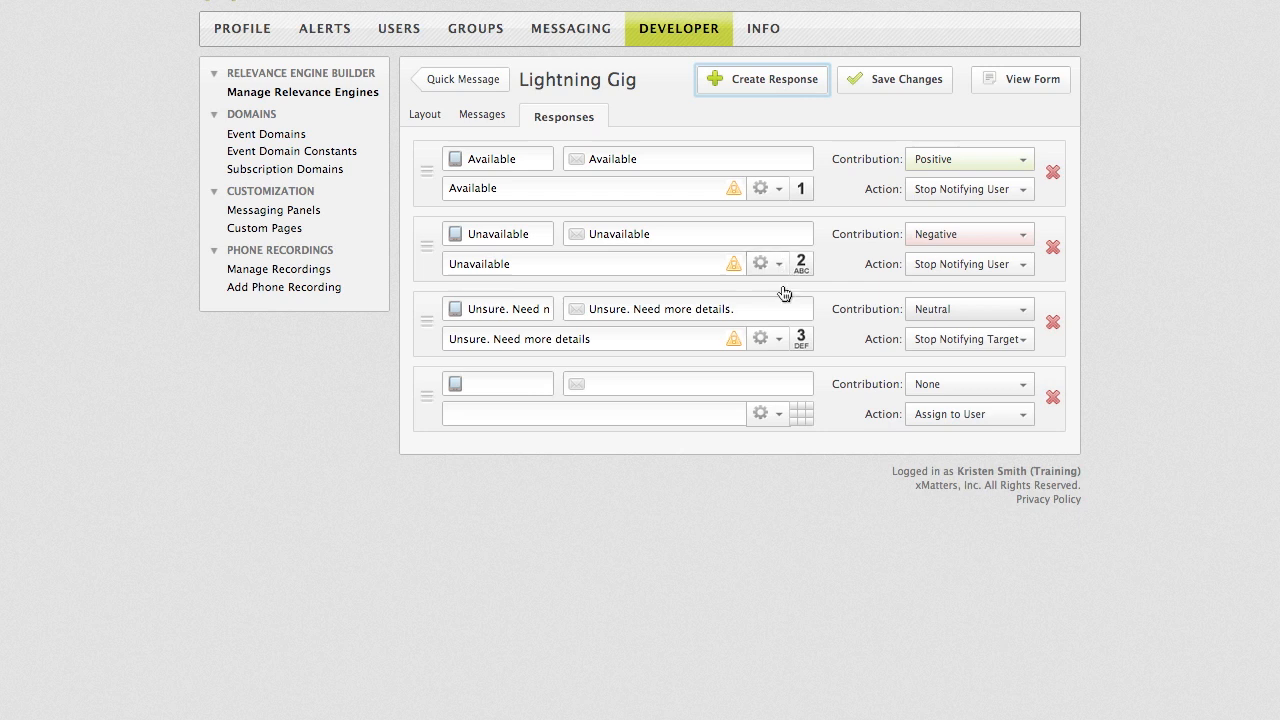
click(801, 413)
click(833, 398)
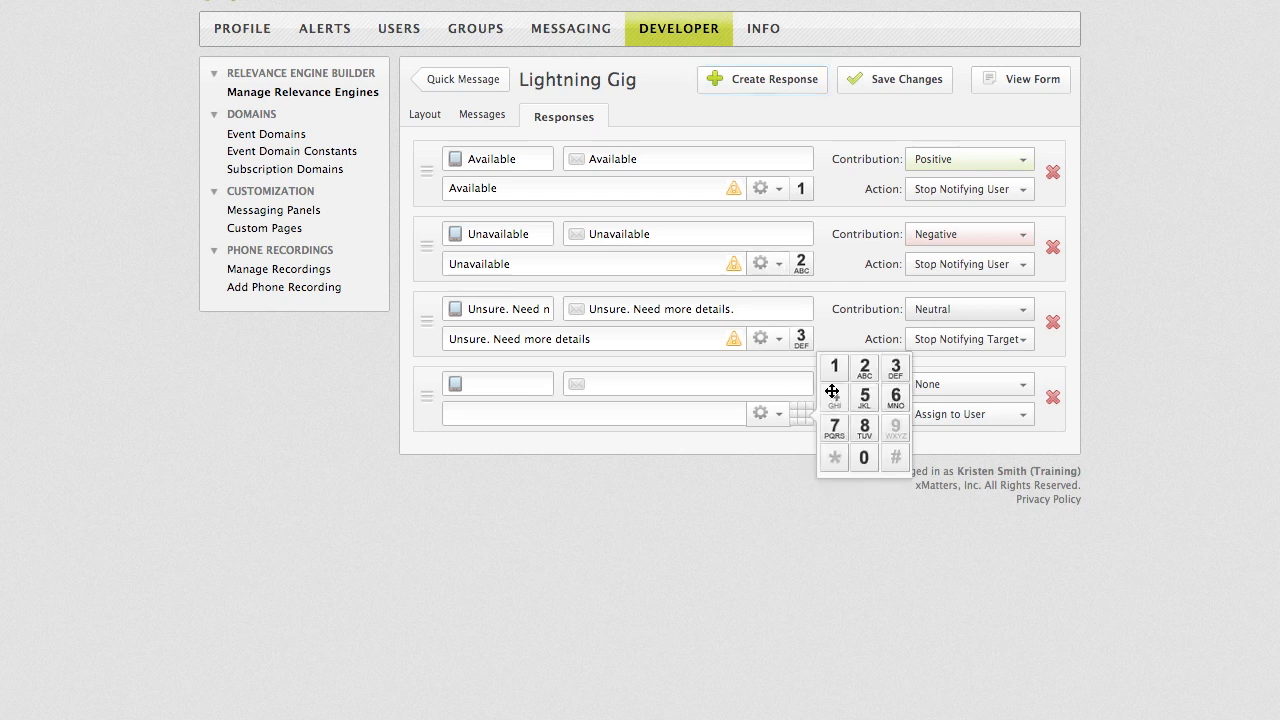
click(531, 383)
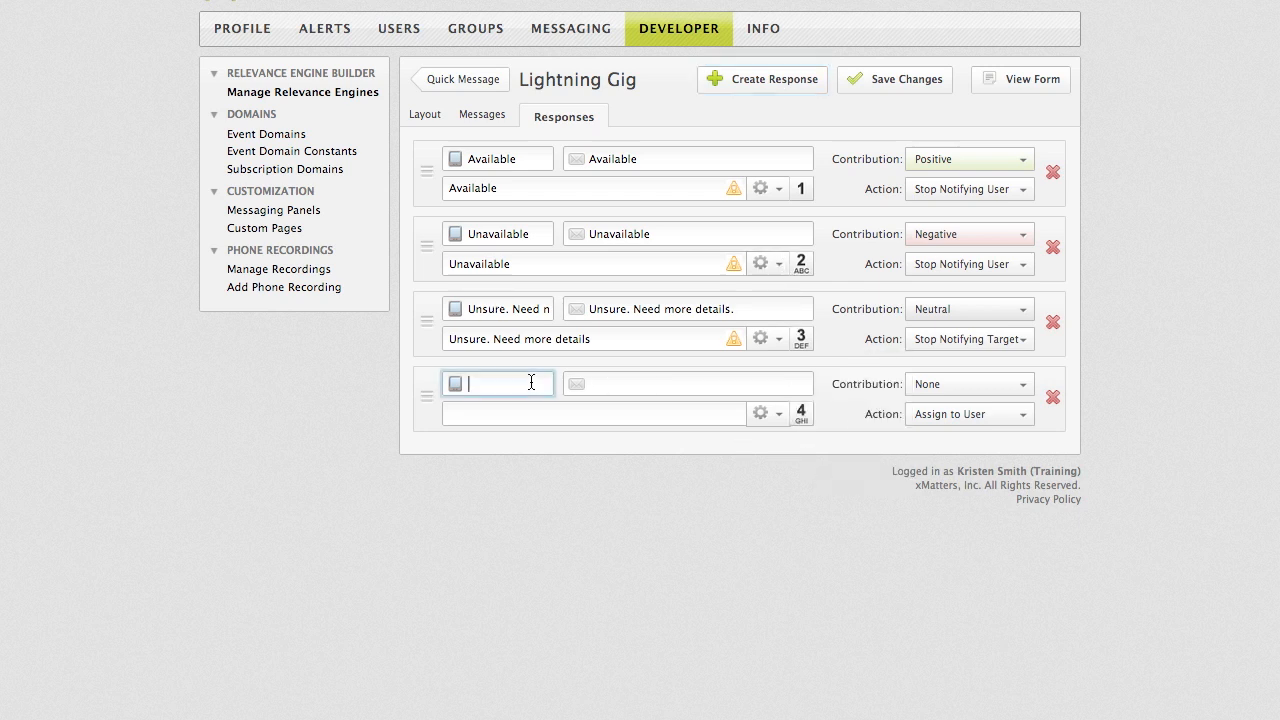
text(no way)
key(Tab)
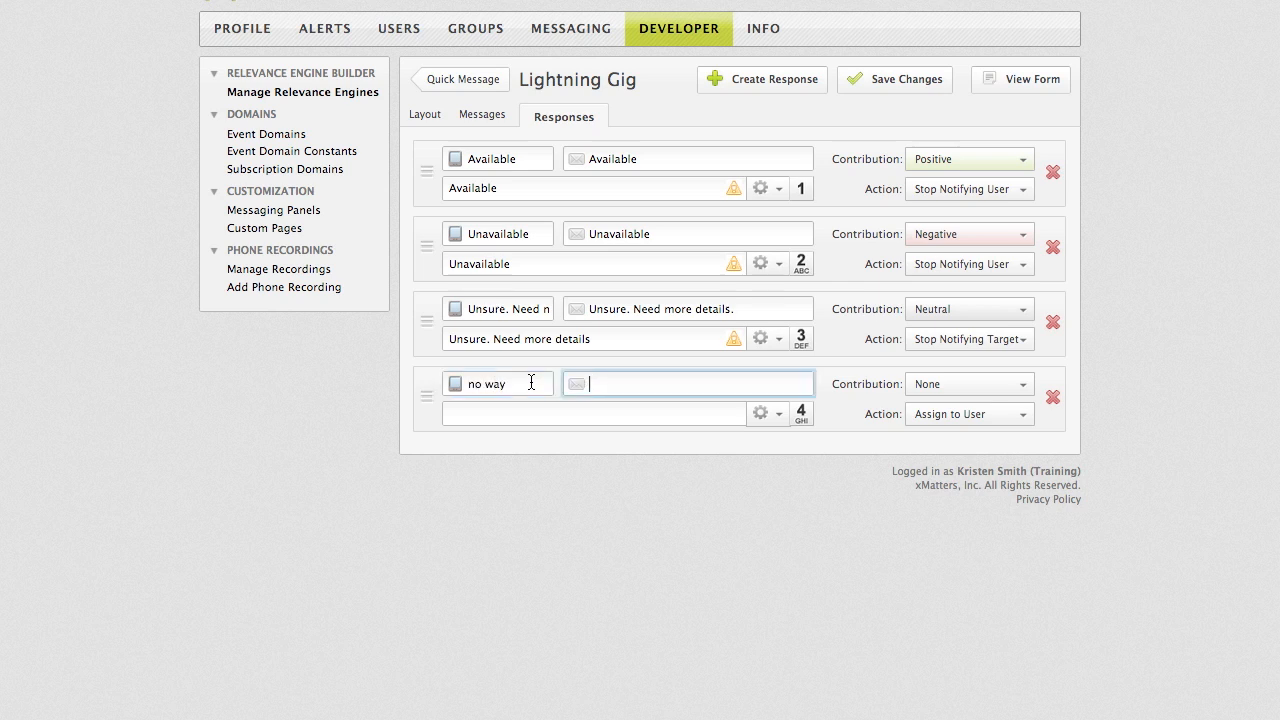
text(No Way)
key(Tab)
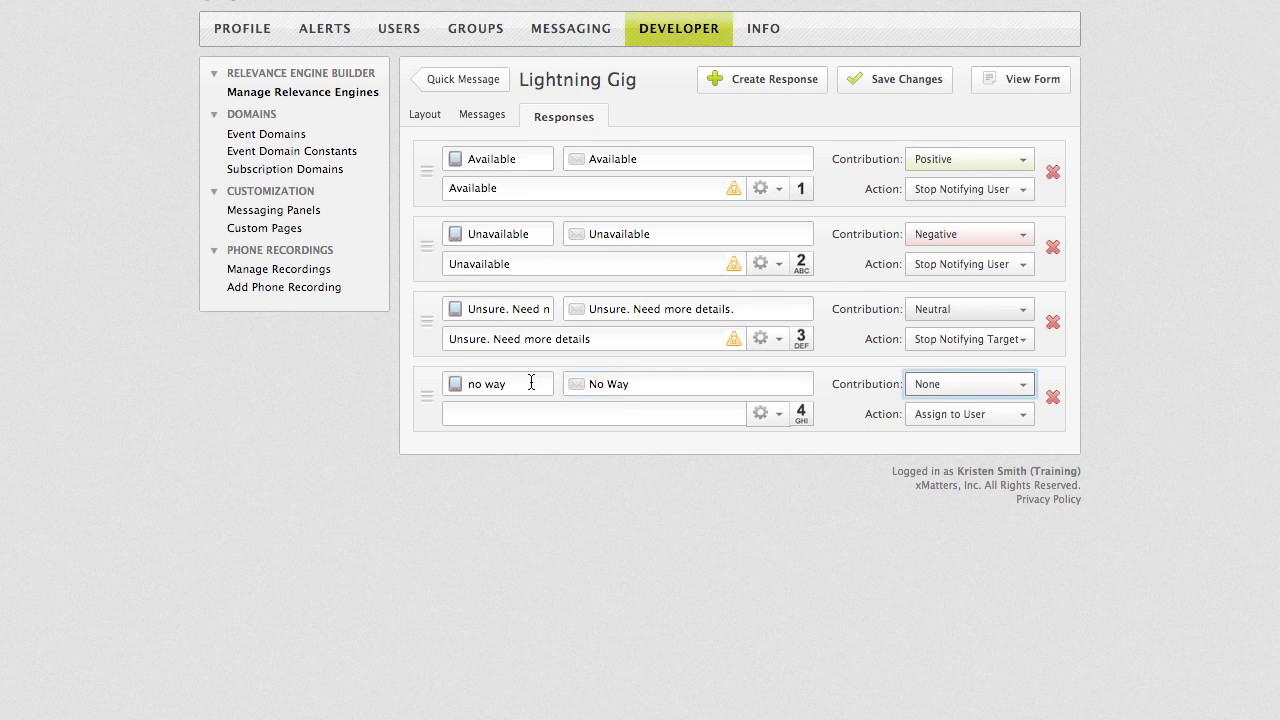
Check the voice recording options of the "no way" response and delete that response.
click(514, 411)
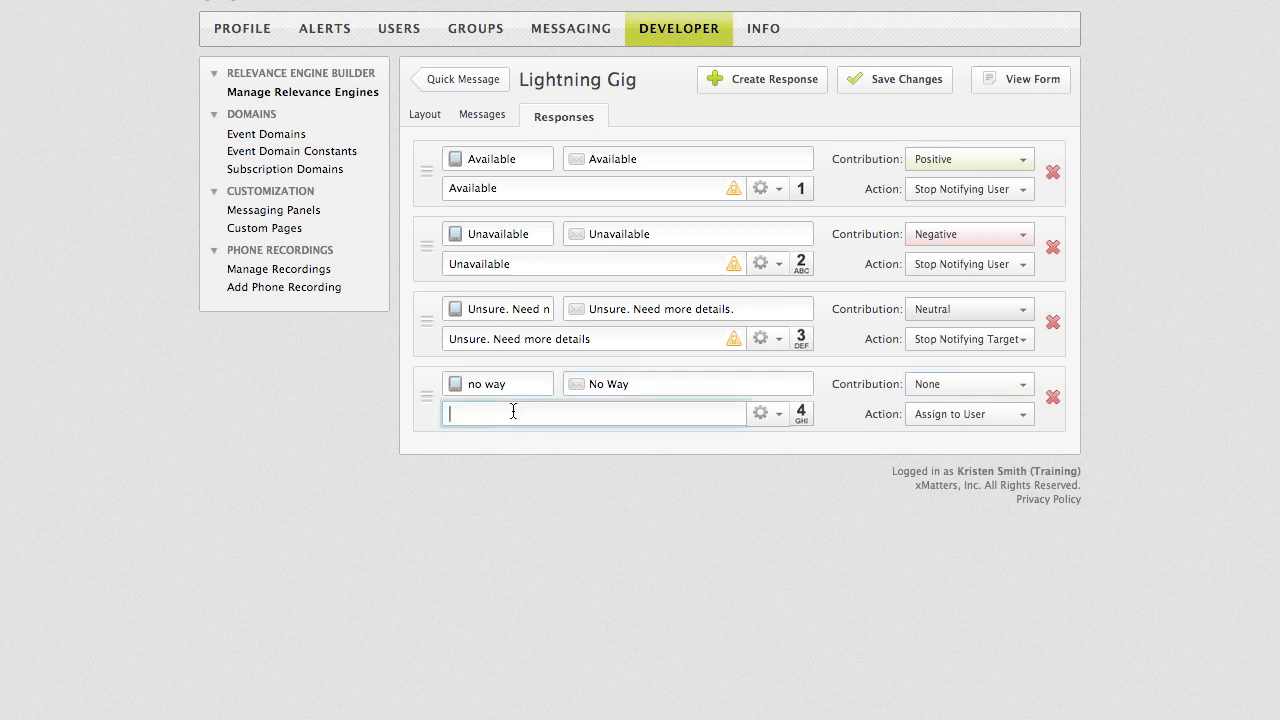
click(773, 420)
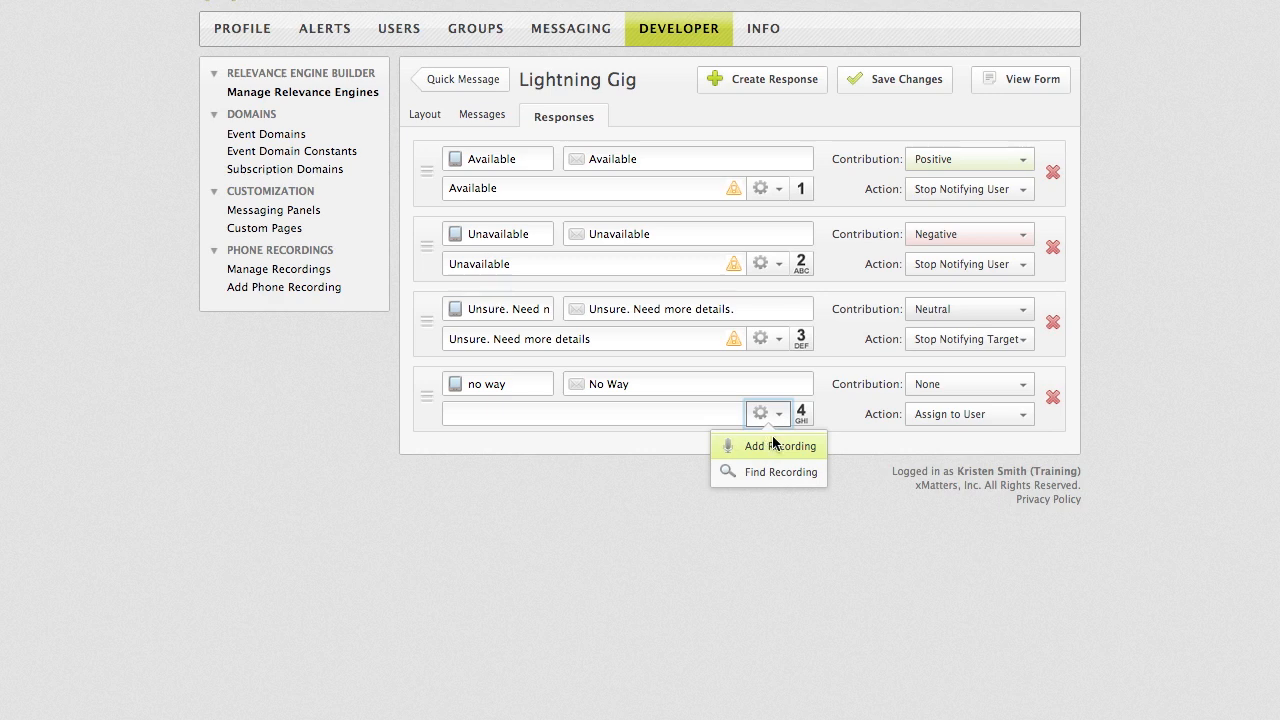
click(626, 416)
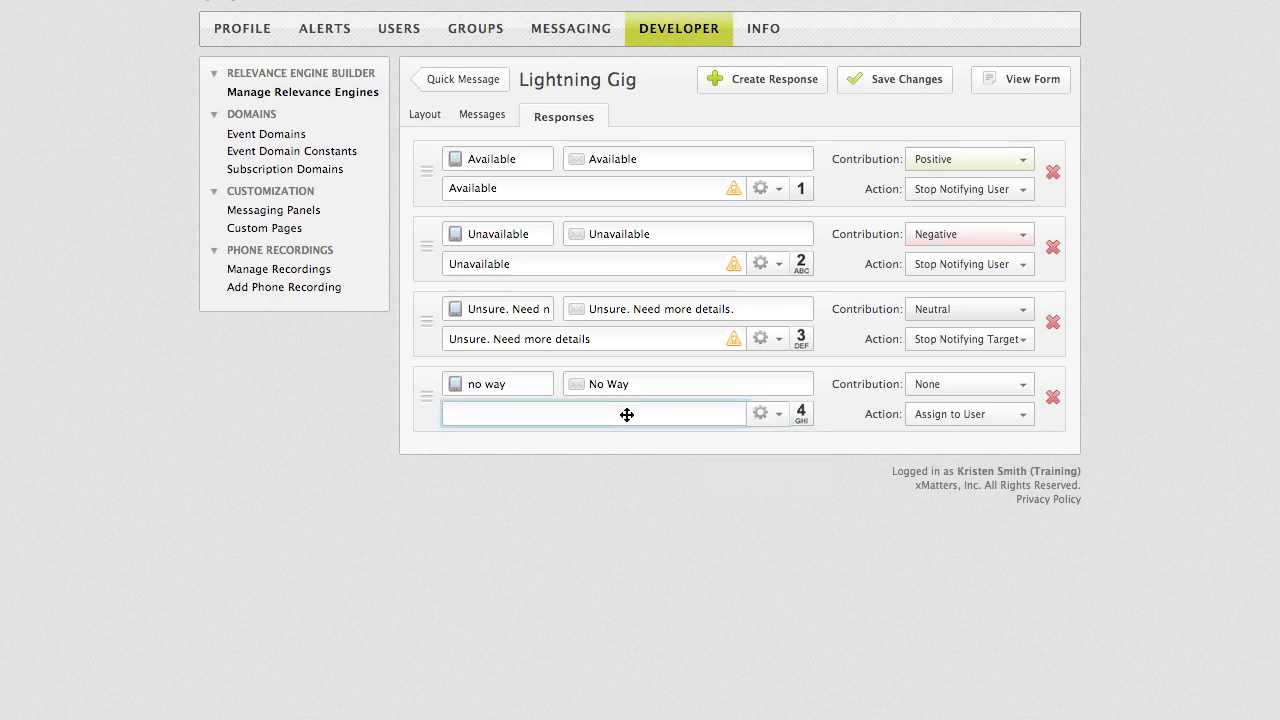
click(1053, 398)
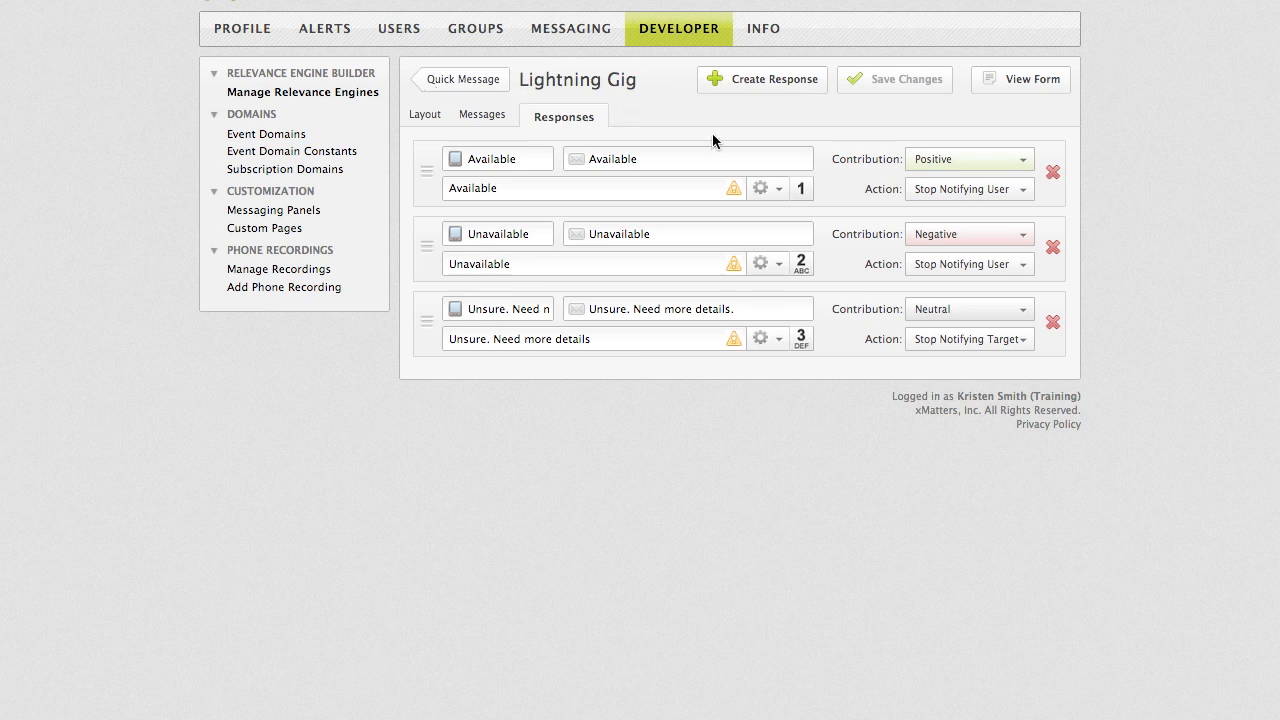
Return to the Quick Message engine's list of forms.
click(466, 81)
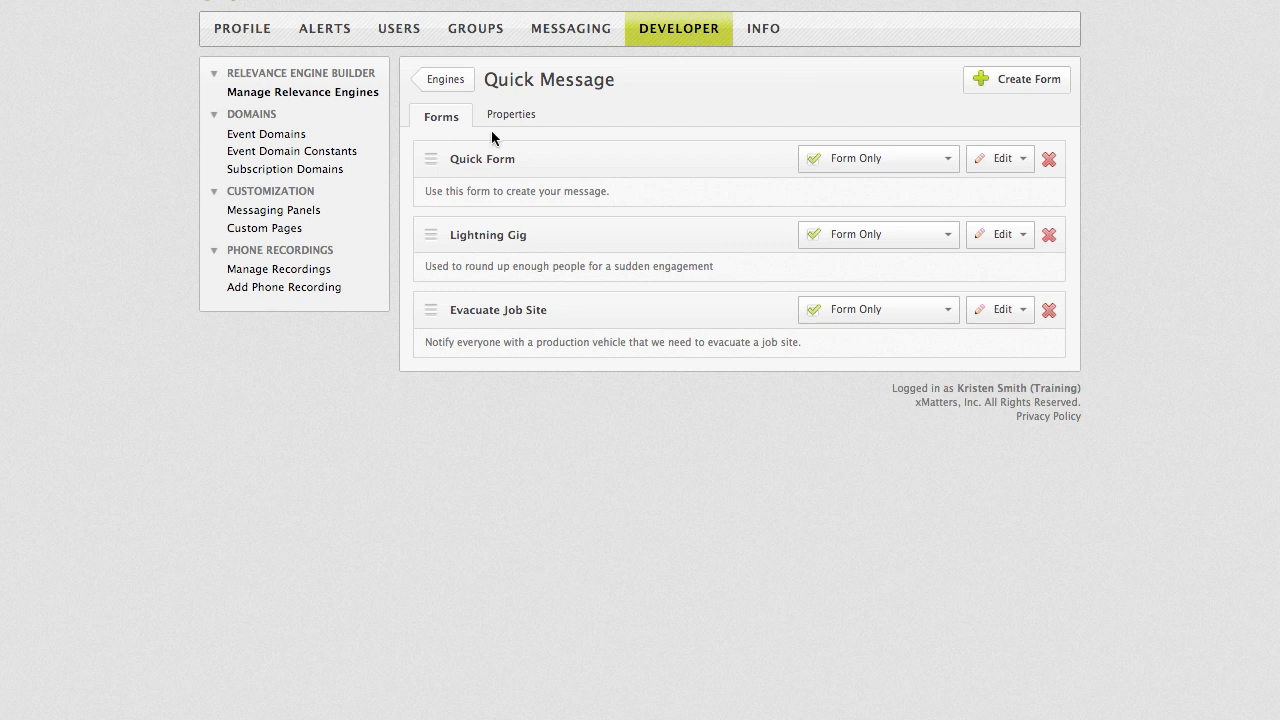